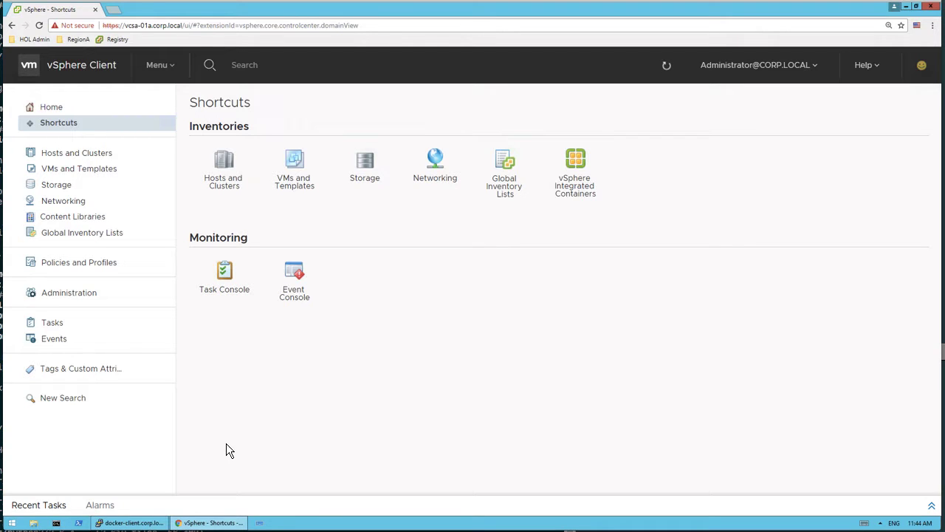
Step: Switch to the docker-client PuTTY session and examine the vic-machine-linux create command, including its public network option
{"action": "left_click", "coordinate": [137, 524]}
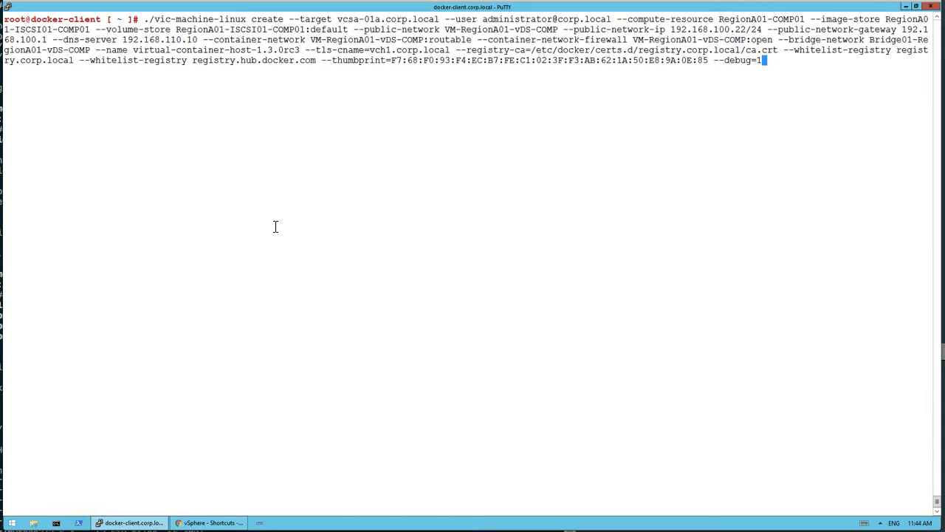
{"action": "left_click_drag", "start_coordinate": [151, 18], "coordinate": [214, 17]}
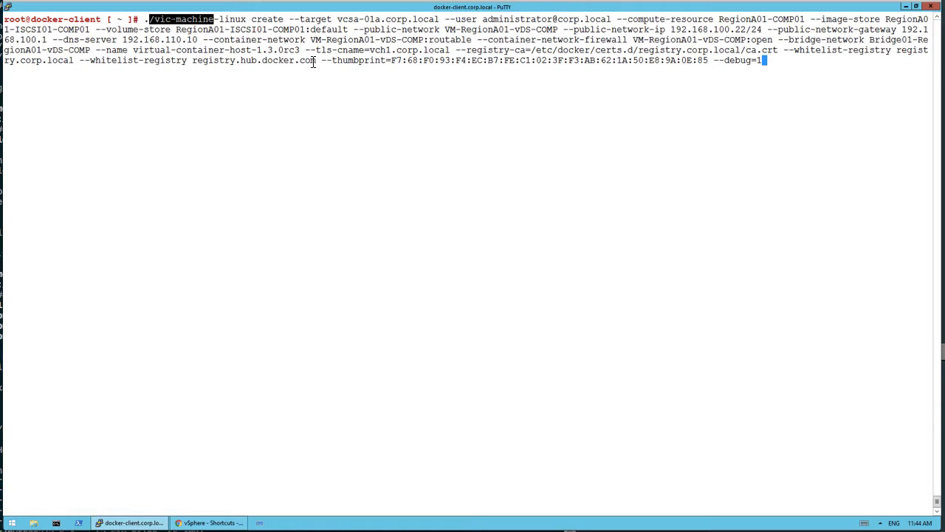
{"action": "left_click_drag", "start_coordinate": [348, 30], "coordinate": [443, 31]}
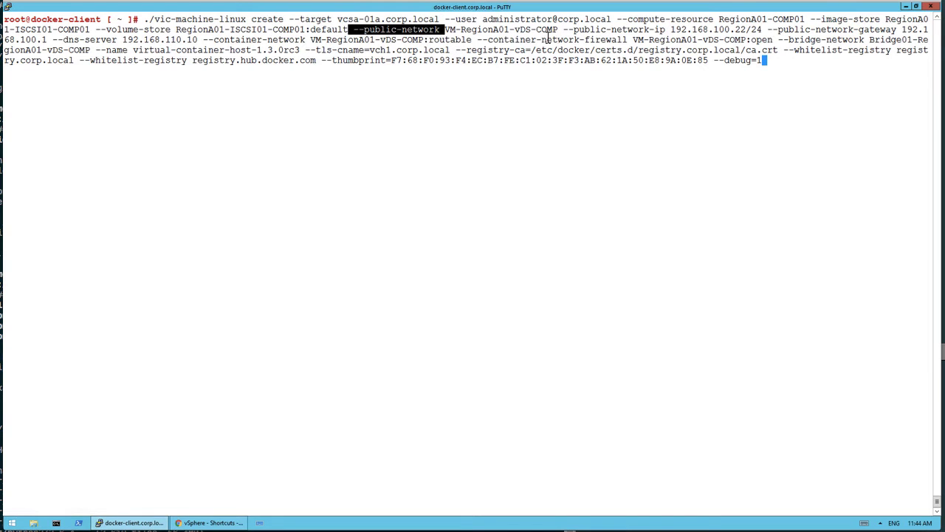
Step: Switch to the vSphere Client, open vSphere Integrated Containers and start creating a new virtual container host
{"action": "left_click", "coordinate": [210, 523]}
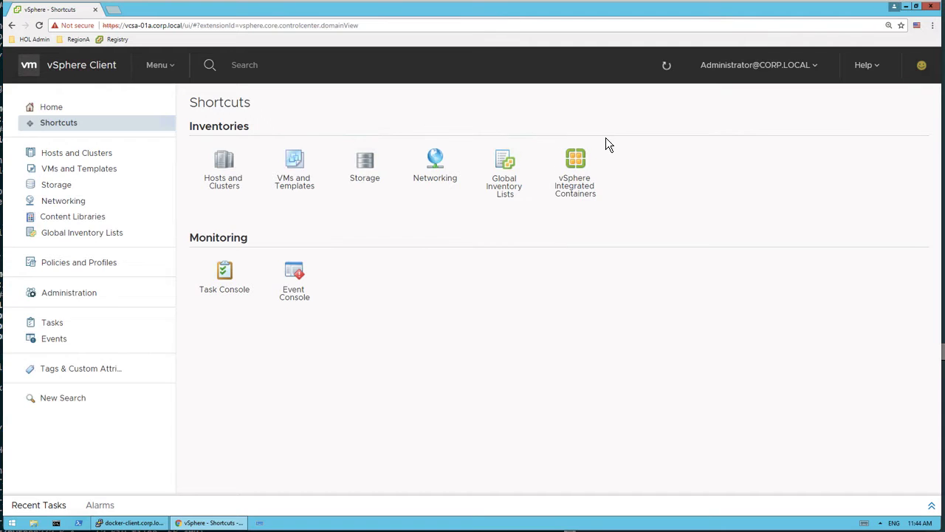
{"action": "left_click", "coordinate": [577, 165]}
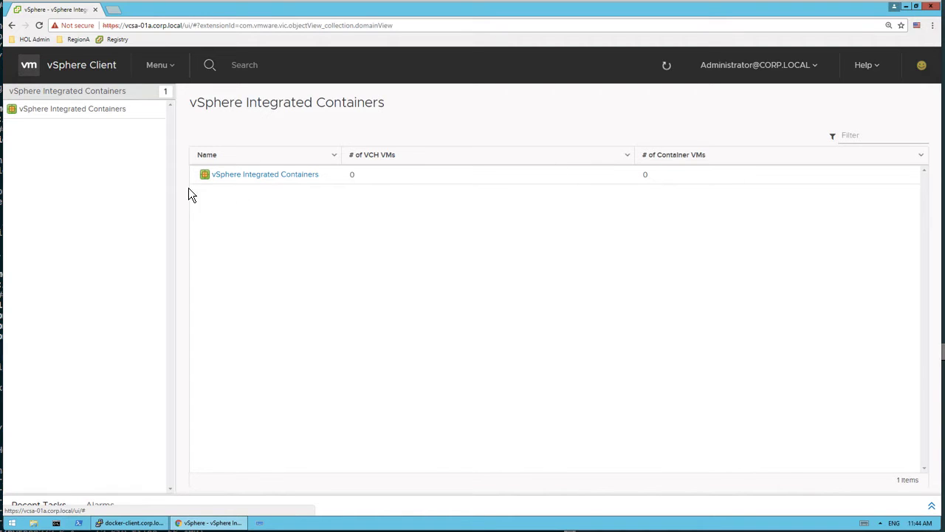
{"action": "left_click", "coordinate": [272, 175]}
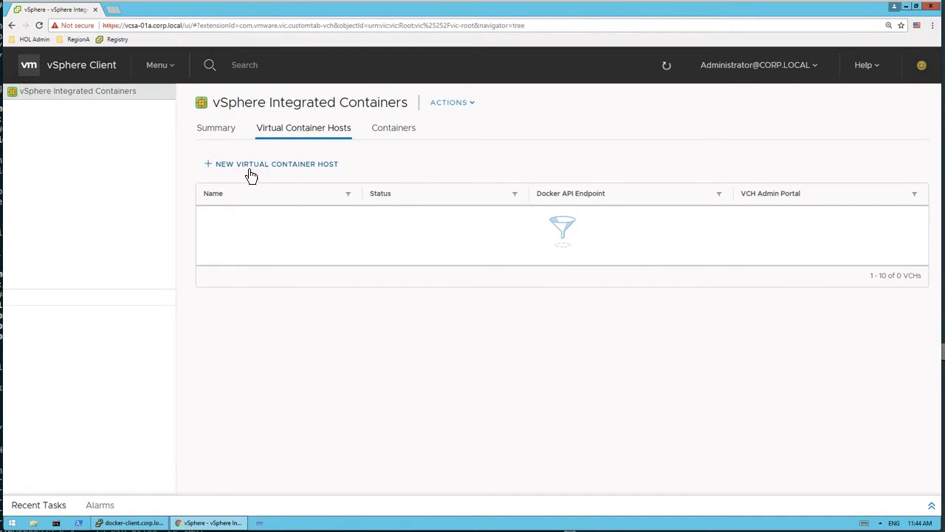
{"action": "left_click", "coordinate": [299, 167]}
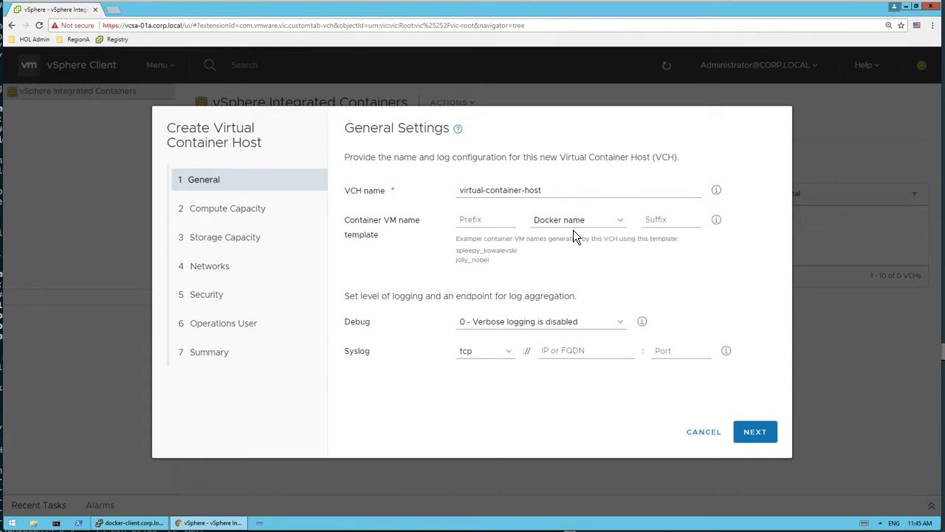
Step: Read the help on VCH names and accept the default general settings with the name virtual-container-host
{"action": "left_click", "coordinate": [716, 191]}
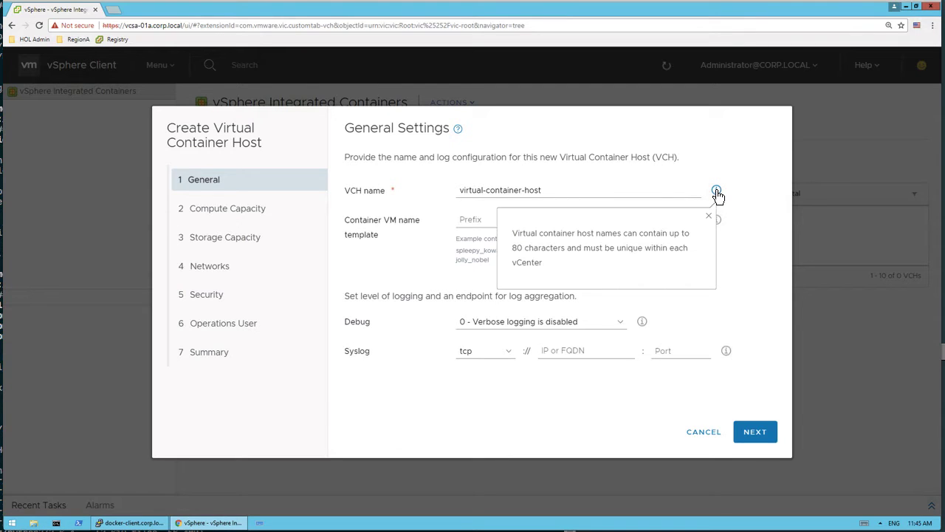
{"action": "left_click", "coordinate": [716, 192]}
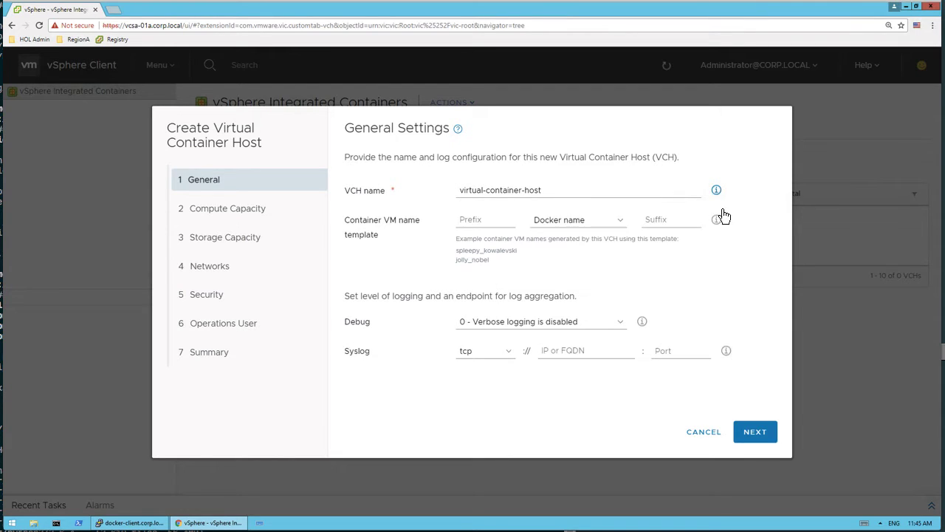
{"action": "left_click", "coordinate": [761, 439]}
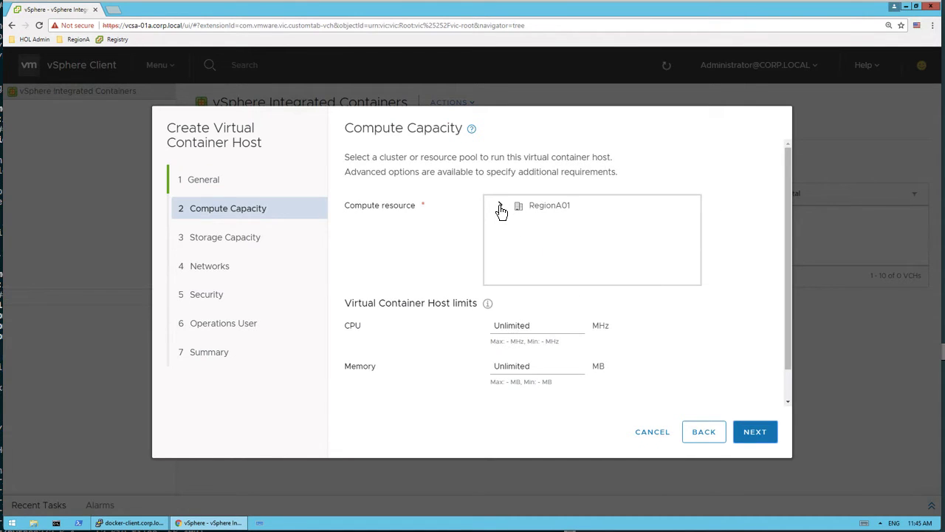
Step: Choose the RegionA01-COMP01 cluster under RegionA01 as the compute resource and continue to the storage settings
{"action": "left_click", "coordinate": [501, 208]}
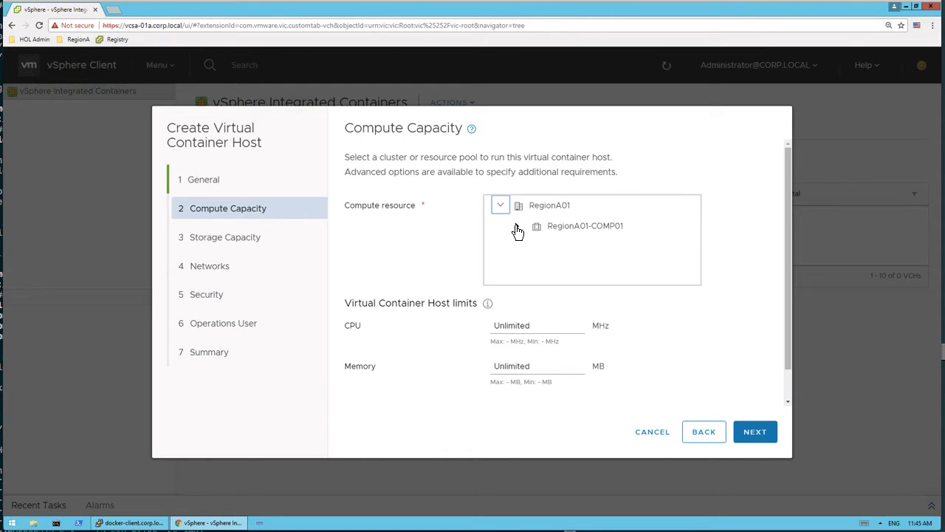
{"action": "left_click", "coordinate": [518, 228]}
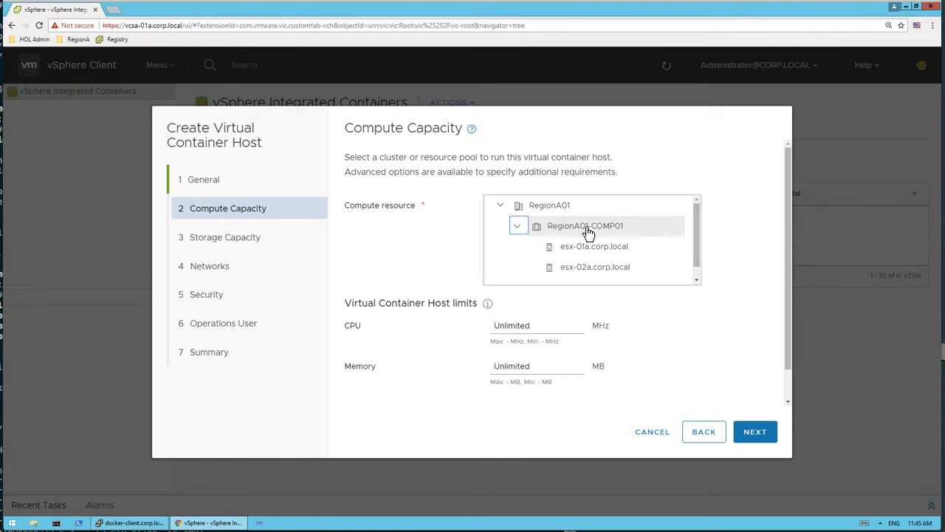
{"action": "left_click", "coordinate": [589, 233]}
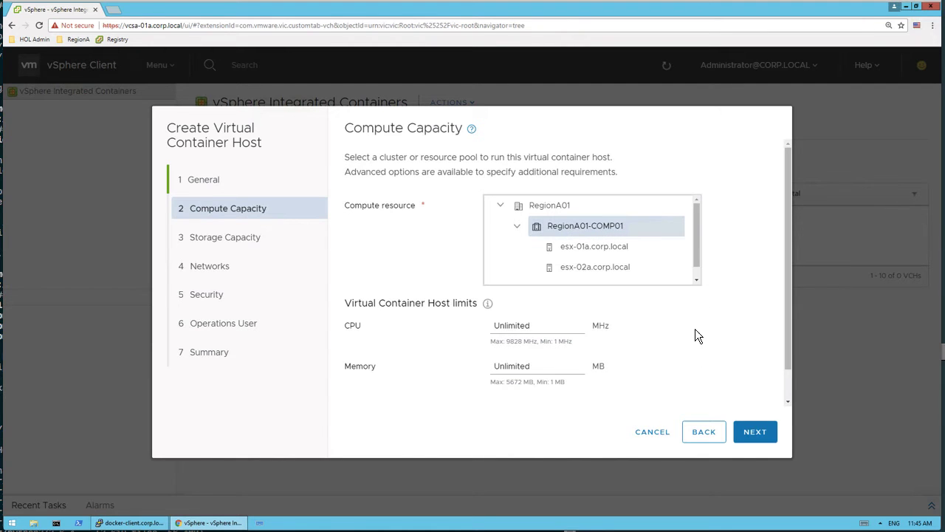
{"action": "left_click_drag", "start_coordinate": [788, 320], "coordinate": [469, 296]}
{"action": "left_click", "coordinate": [755, 435]}
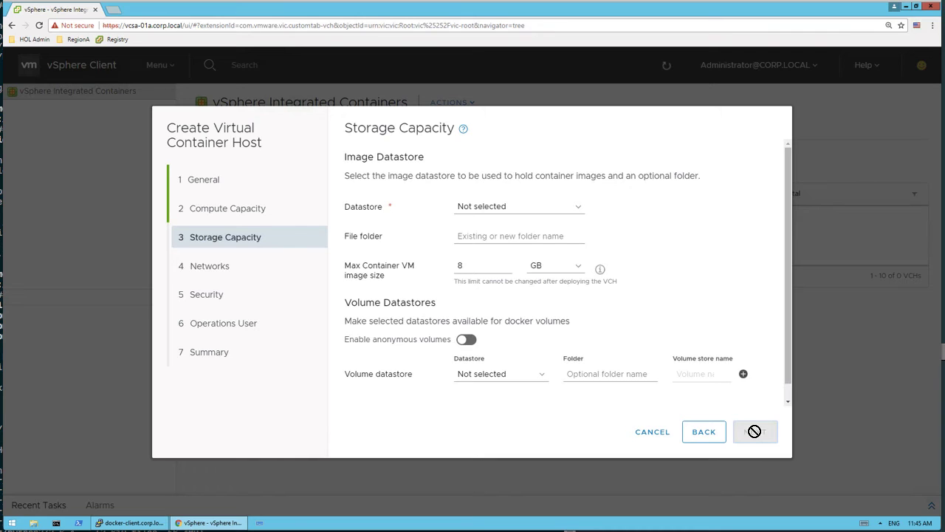
Step: Select RegionA01-ISCSI01-COMP01 as the image datastore and continue to the network settings
{"action": "left_click", "coordinate": [580, 213]}
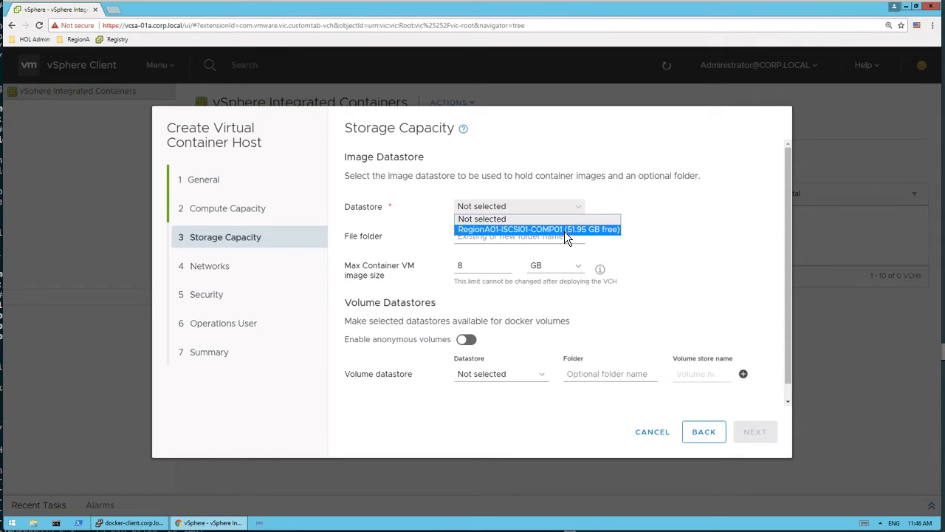
{"action": "left_click", "coordinate": [505, 231]}
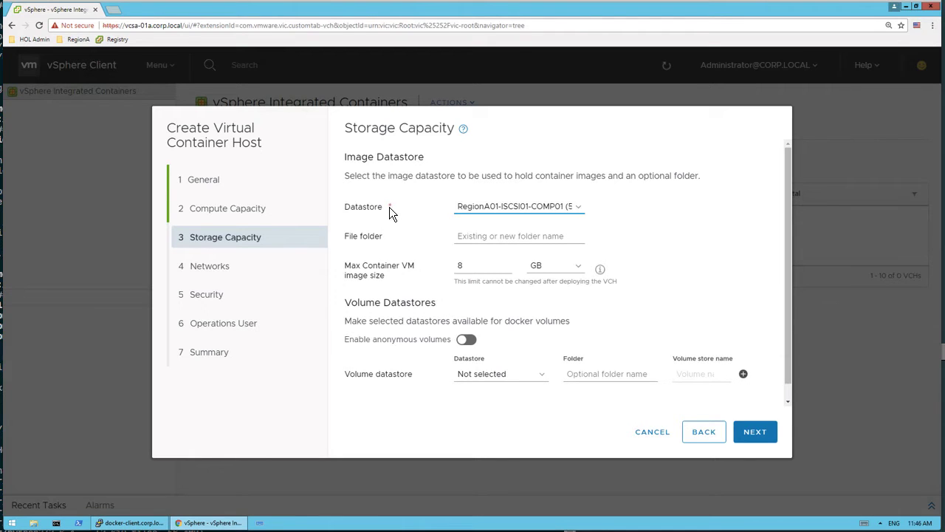
{"action": "left_click", "coordinate": [761, 434]}
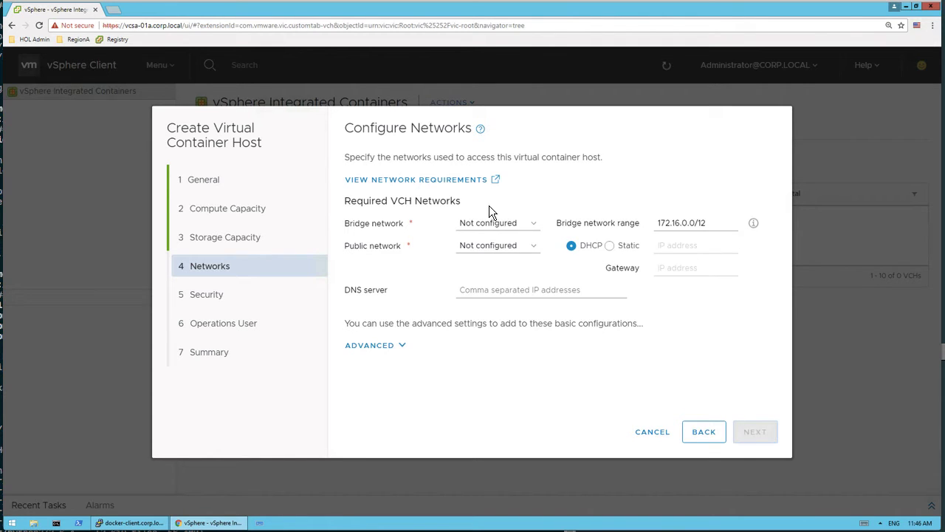
Step: Read the bridge network help, then set the bridge network to Bridge01-RegionA01-vDS-COMP and the public network to VM-RegionA01-vDS-COMP
{"action": "left_click", "coordinate": [754, 225]}
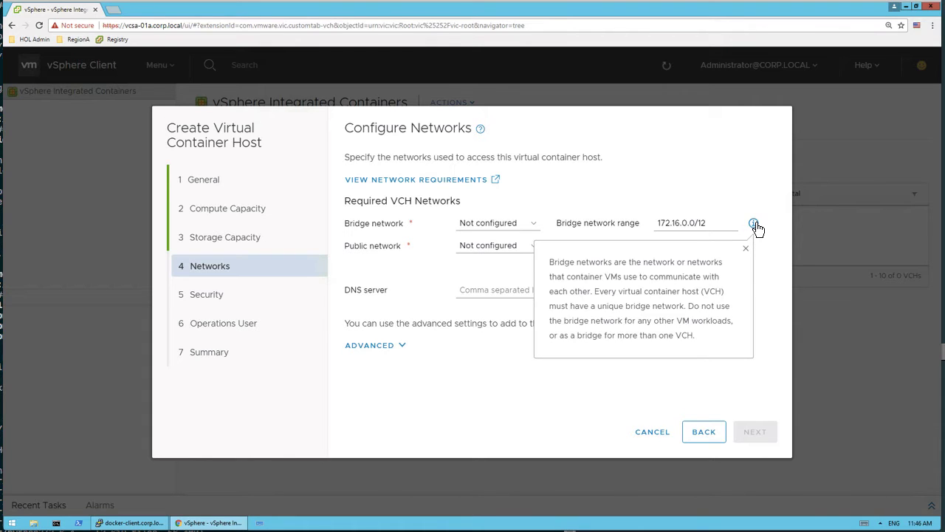
{"action": "left_click", "coordinate": [755, 225]}
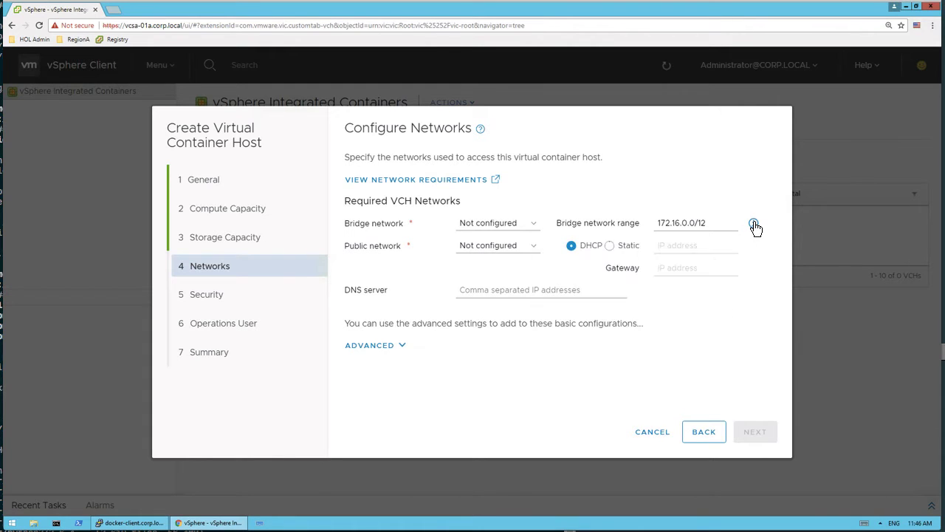
{"action": "left_click", "coordinate": [536, 226]}
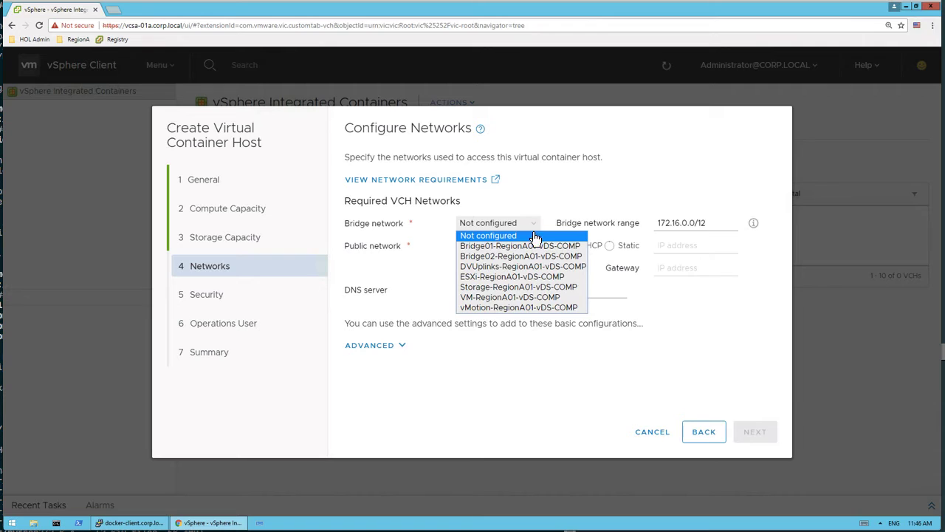
{"action": "left_click", "coordinate": [529, 247]}
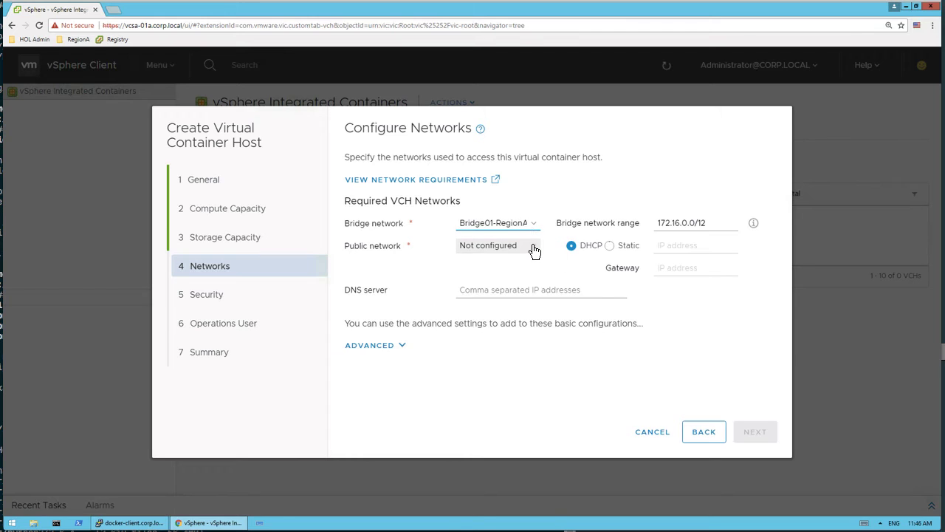
{"action": "left_click", "coordinate": [537, 247]}
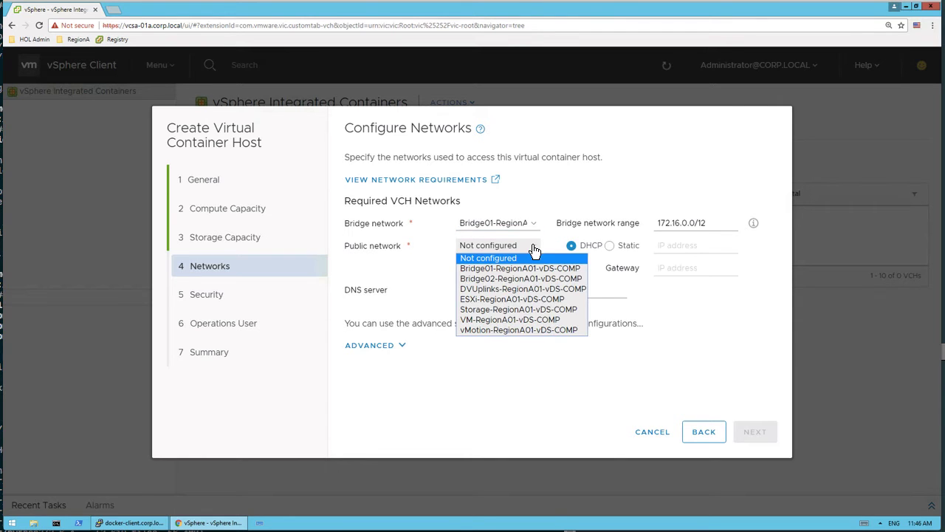
{"action": "left_click", "coordinate": [508, 320]}
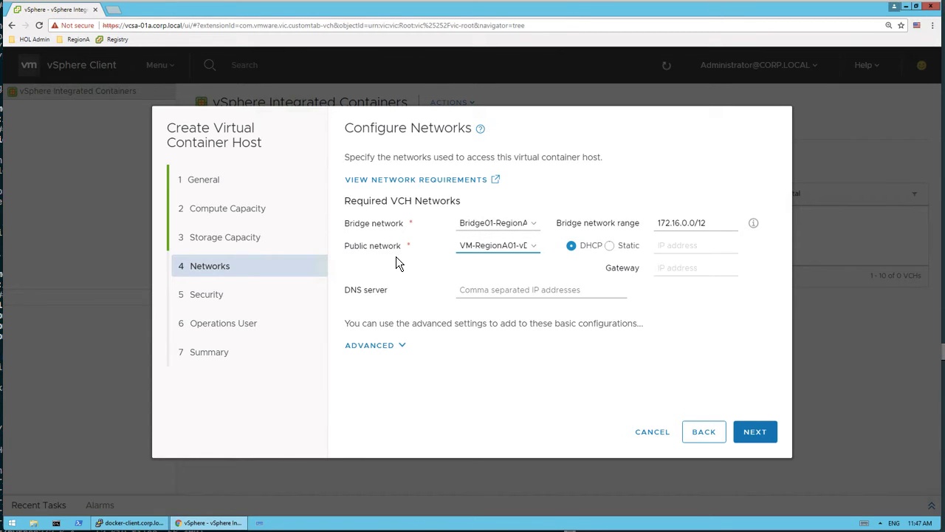
Step: Review the advanced network options for optional VCH networks, proxies and container networks
{"action": "left_click", "coordinate": [404, 347]}
{"action": "left_click_drag", "start_coordinate": [790, 180], "coordinate": [785, 293]}
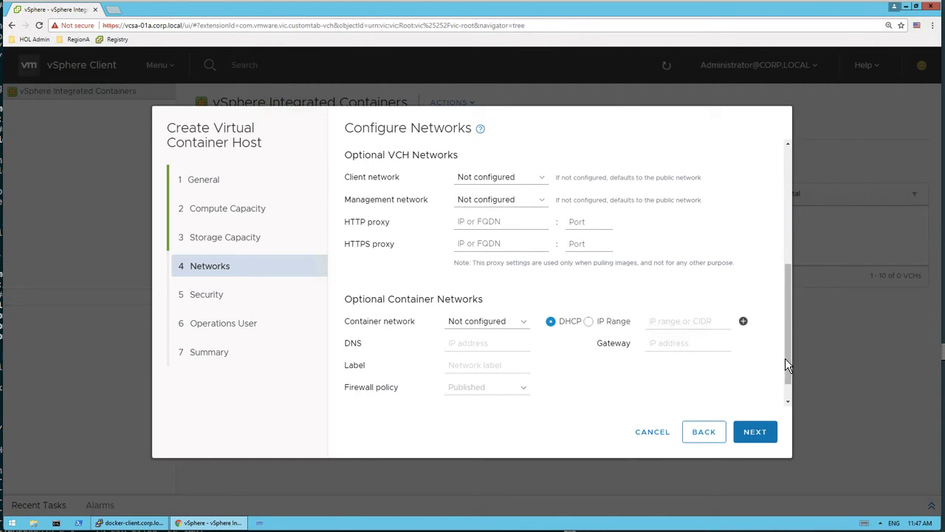
{"action": "left_click_drag", "start_coordinate": [789, 359], "coordinate": [780, 290]}
{"action": "left_click", "coordinate": [360, 252]}
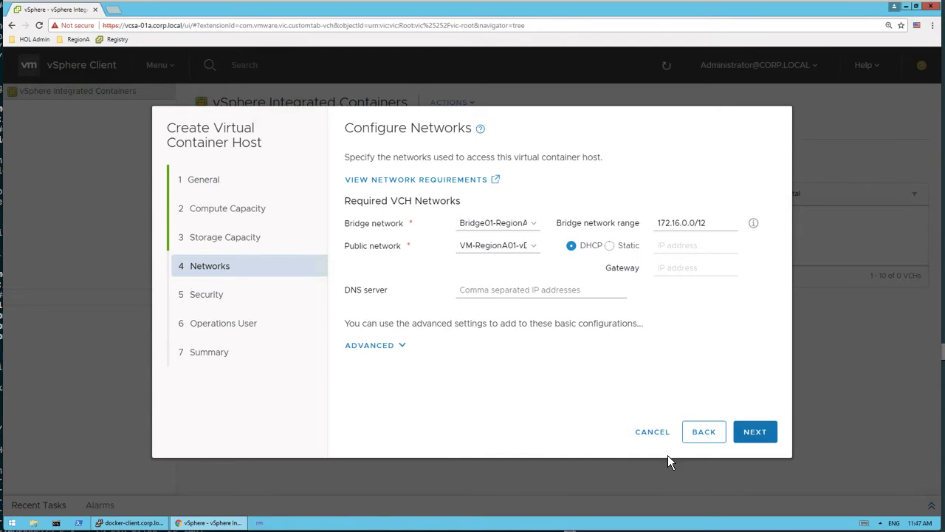
Step: Continue to the security settings and turn off client certificate authentication for Docker API access
{"action": "left_click", "coordinate": [753, 432]}
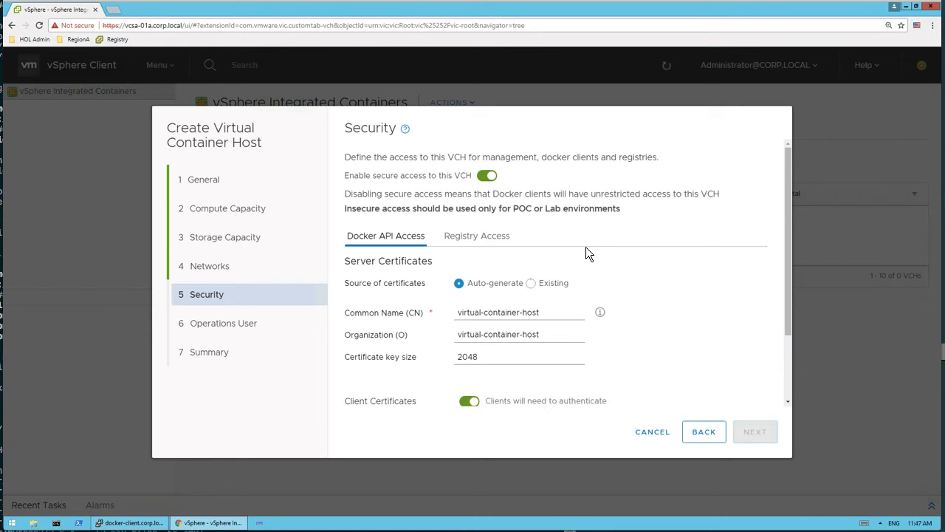
{"action": "left_click_drag", "start_coordinate": [789, 332], "coordinate": [765, 361]}
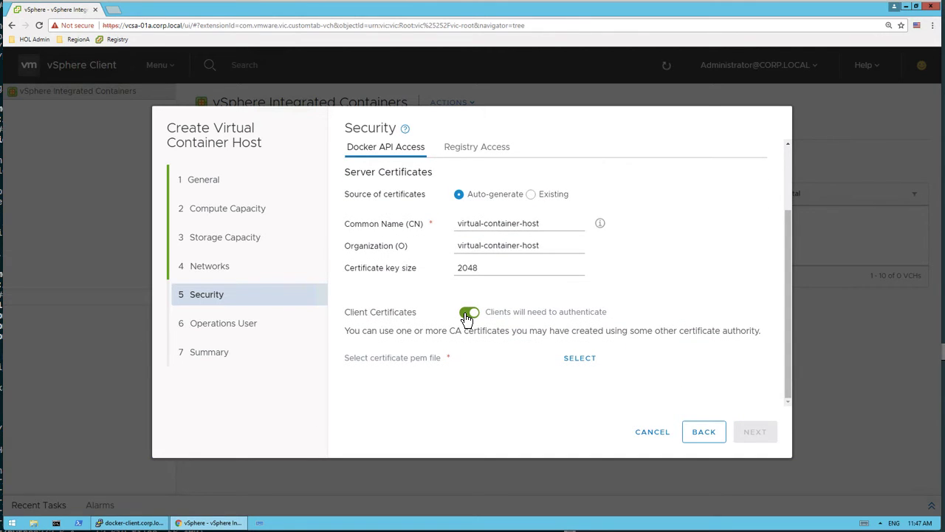
{"action": "left_click", "coordinate": [468, 314]}
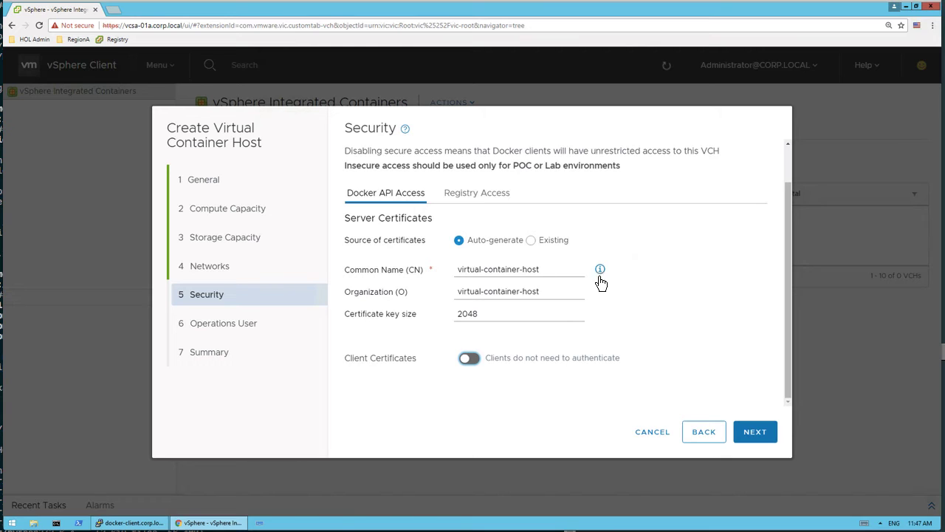
Step: Review the registry access settings for whitelist mode, insecure registries and certificates, and continue to the operations user settings
{"action": "left_click", "coordinate": [488, 196]}
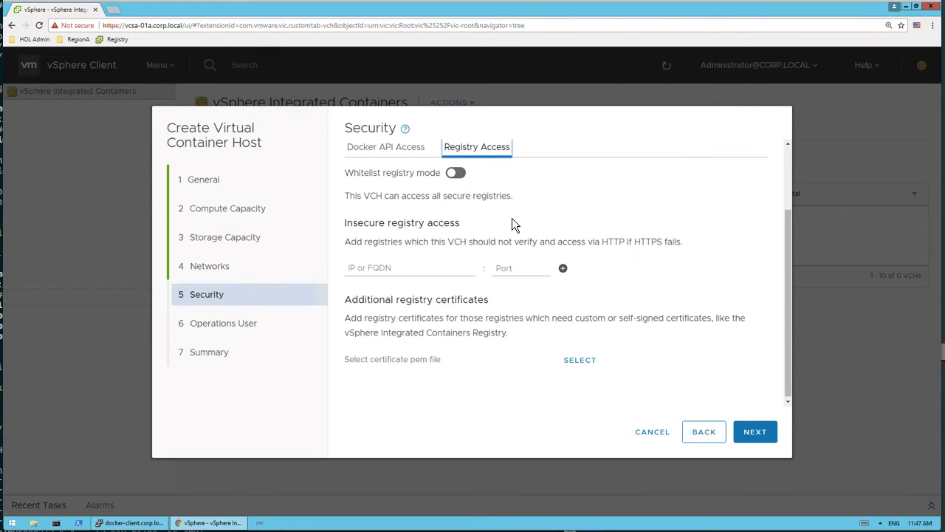
{"action": "left_click_drag", "start_coordinate": [788, 297], "coordinate": [789, 243]}
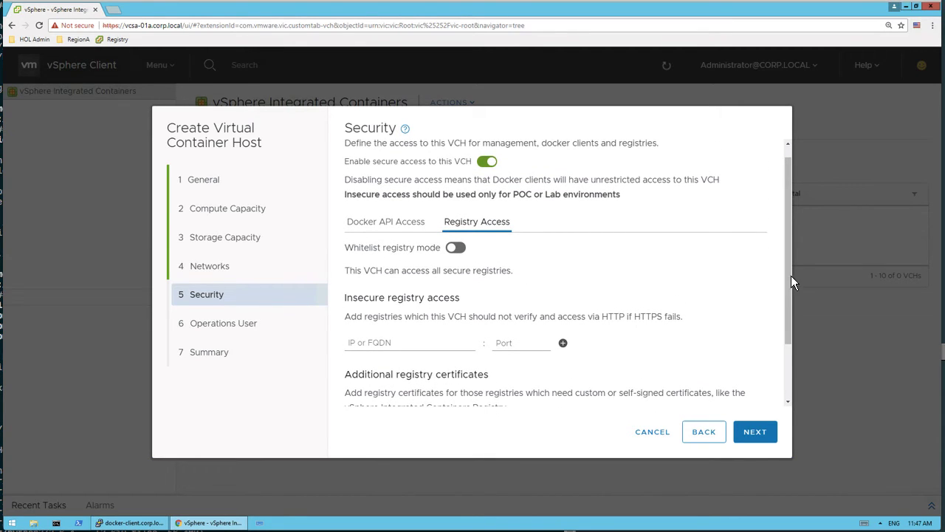
{"action": "left_click_drag", "start_coordinate": [790, 272], "coordinate": [788, 330]}
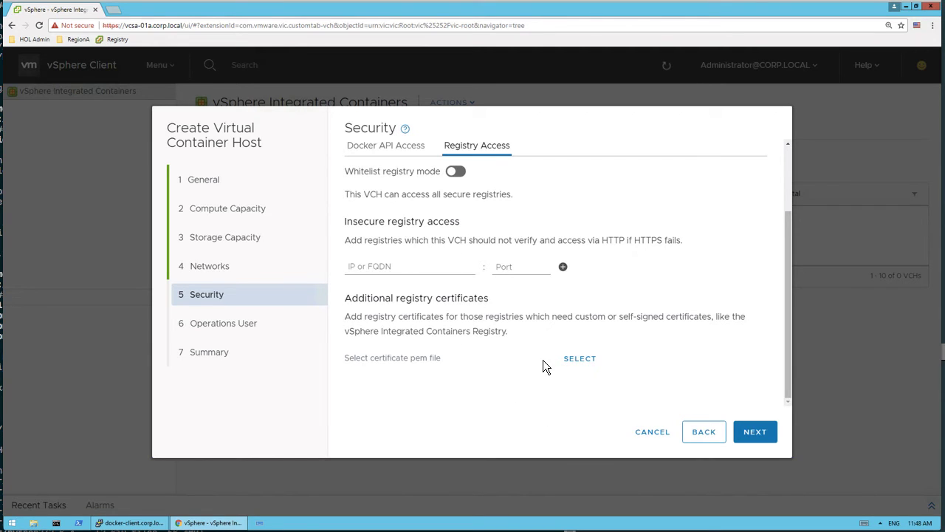
{"action": "left_click", "coordinate": [755, 432]}
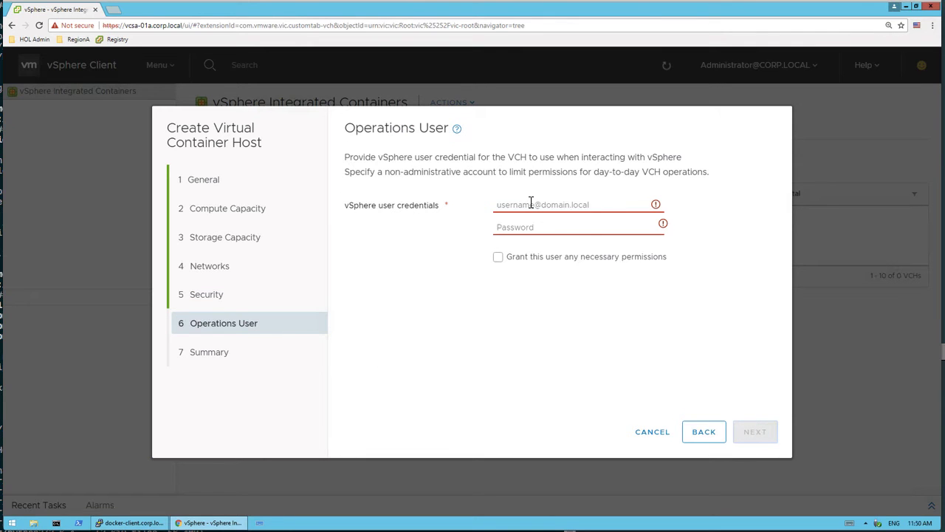
Step: Enter the vSphere administrator account and its password as the operations user credentials, and continue to the summary
{"action": "left_click", "coordinate": [531, 202]}
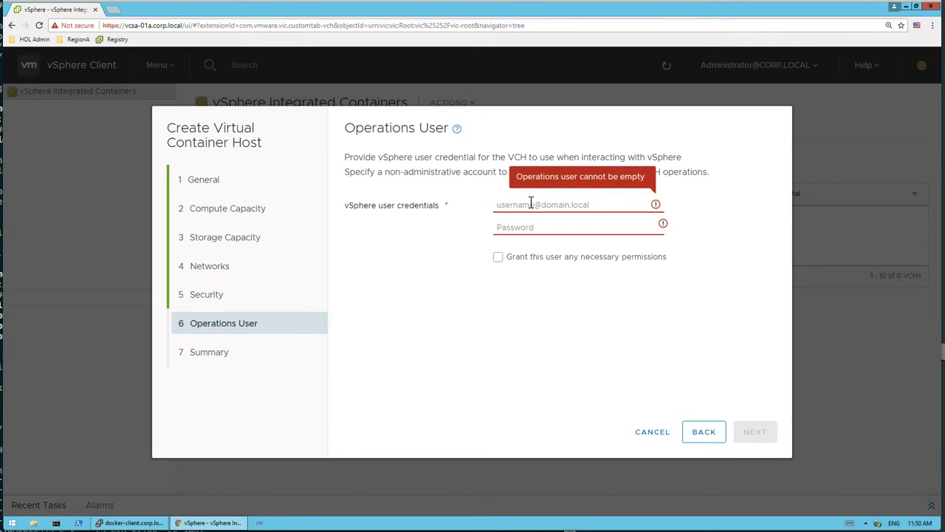
{"action": "type", "text": "adminis"}
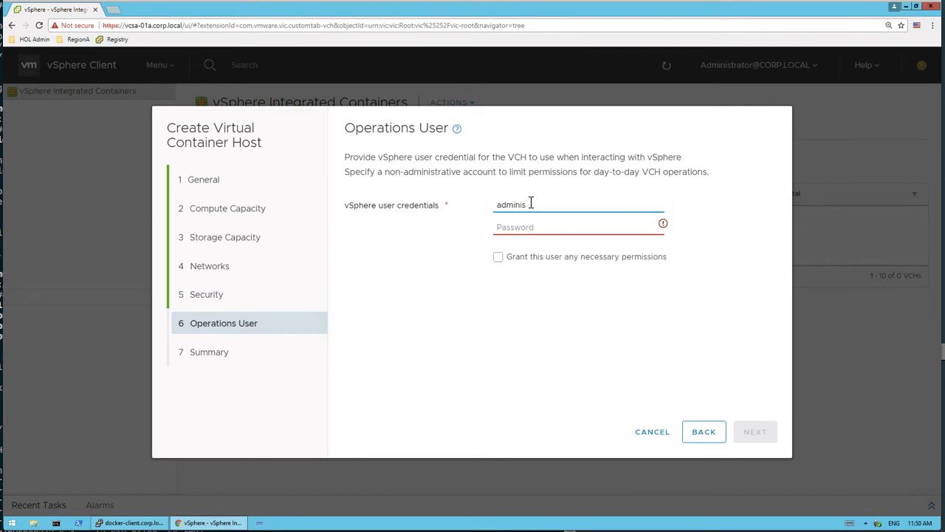
{"action": "type", "text": "trator@vsphere.local"}
{"action": "key", "text": "Tab"}
{"action": "type", "text": "VMwa"}
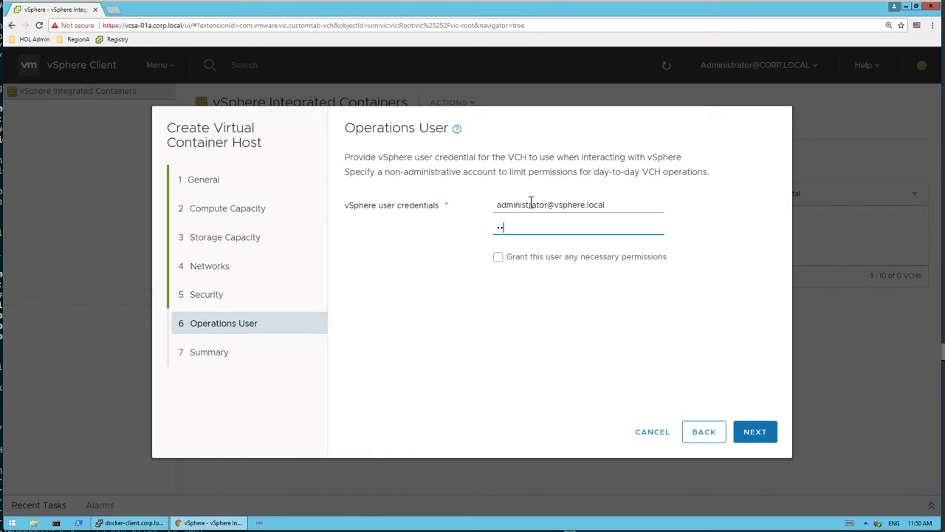
{"action": "type", "text": "re1!"}
{"action": "left_click", "coordinate": [755, 434]}
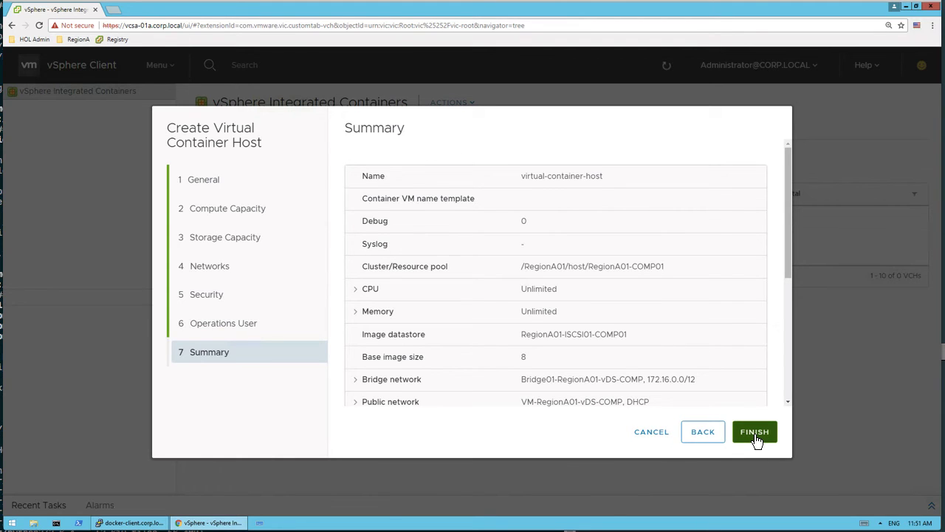
Step: Review the summary and the generated Windows vic-machine command, then finish the wizard to create the virtual container host
{"action": "left_click_drag", "start_coordinate": [787, 191], "coordinate": [796, 329]}
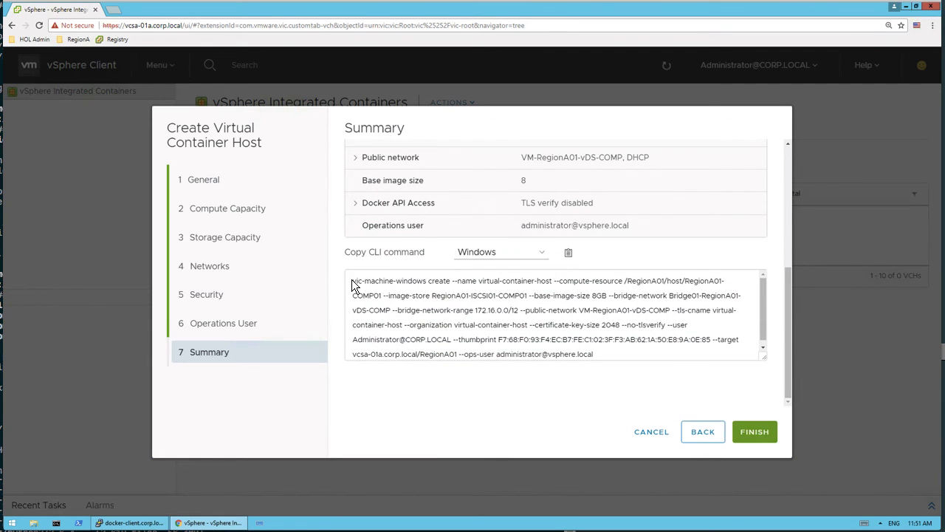
{"action": "left_click_drag", "start_coordinate": [352, 282], "coordinate": [617, 367]}
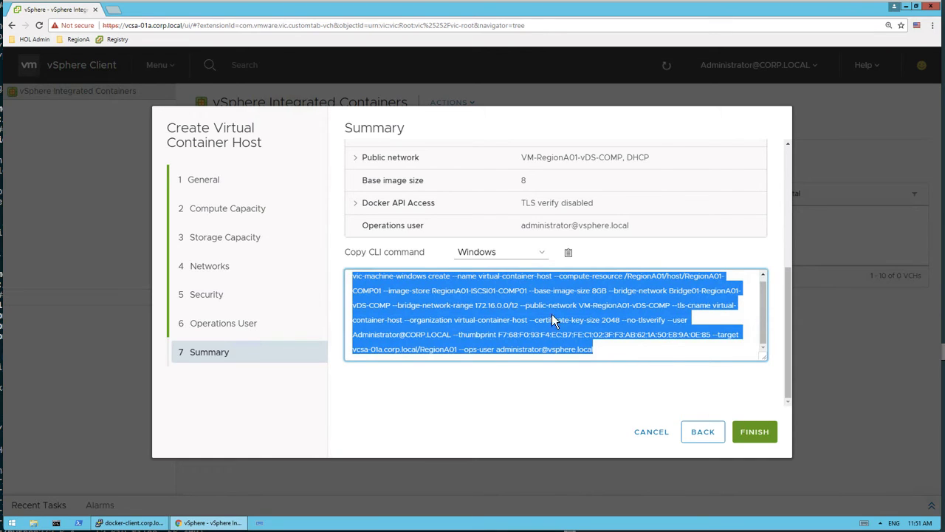
{"action": "left_click", "coordinate": [761, 433]}
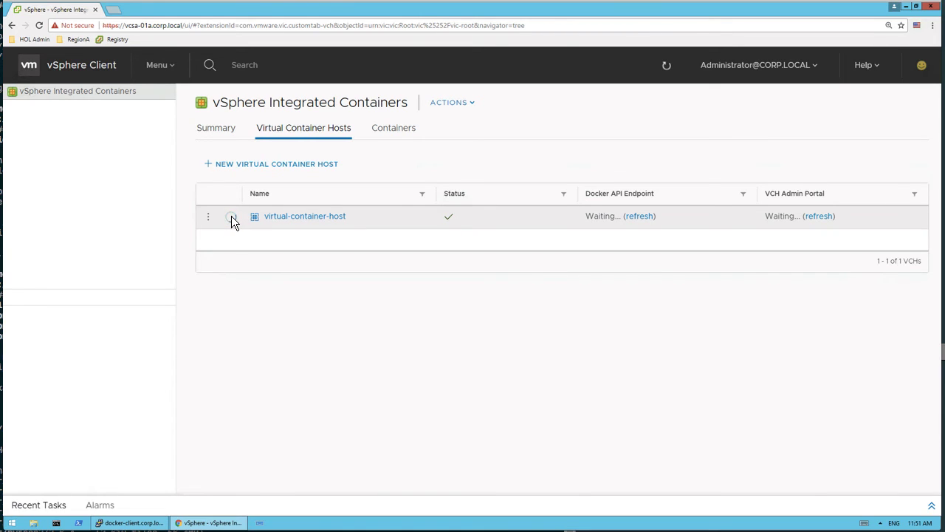
Step: Examine the deployment log of virtual-container-host from start to end, including the image and network configuration entries, and collapse it
{"action": "left_click", "coordinate": [231, 216]}
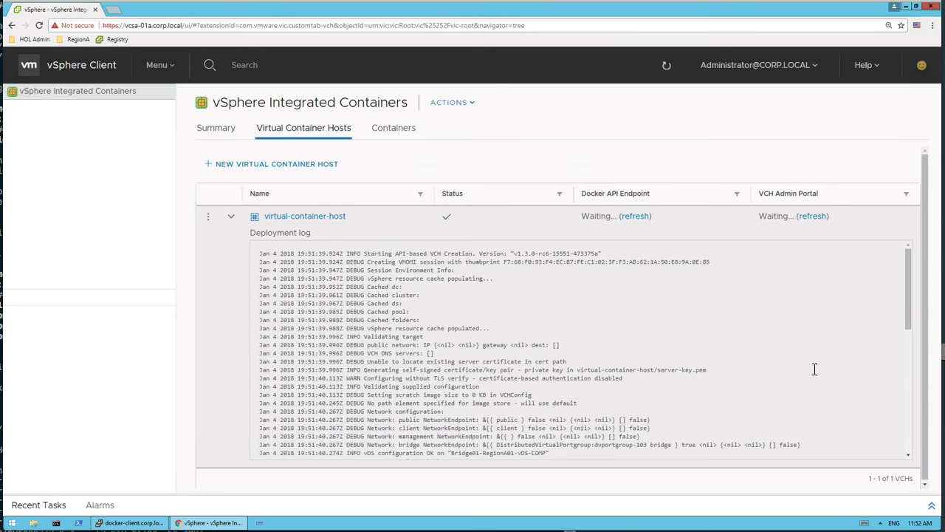
{"action": "scroll", "coordinate": [906, 285], "scroll_direction": "down", "scroll_amount": 3}
{"action": "scroll", "coordinate": [907, 284], "scroll_direction": "down", "scroll_amount": 3}
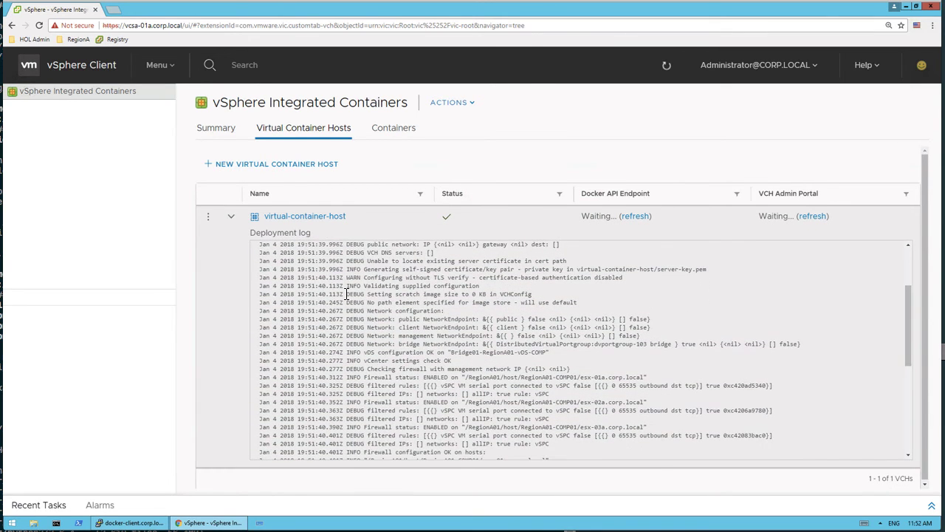
{"action": "left_click_drag", "start_coordinate": [346, 294], "coordinate": [578, 303]}
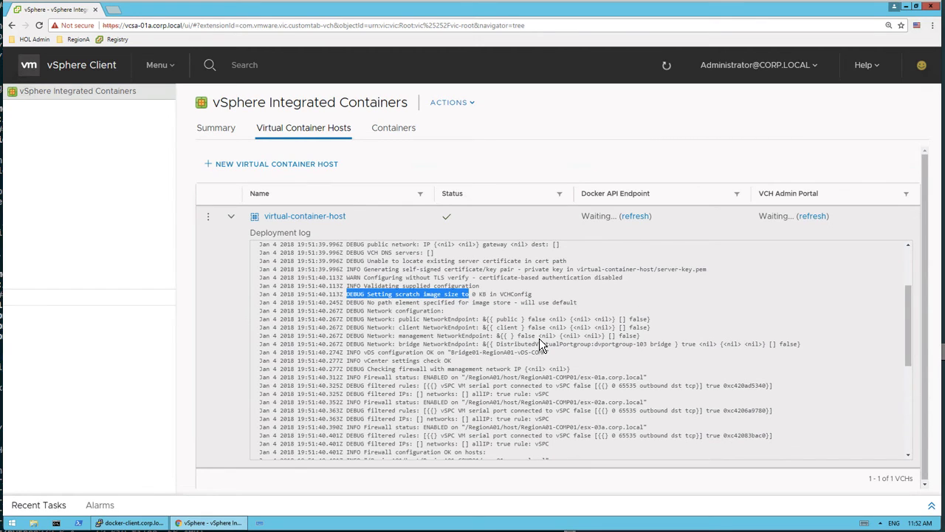
{"action": "left_click_drag", "start_coordinate": [908, 316], "coordinate": [909, 331]}
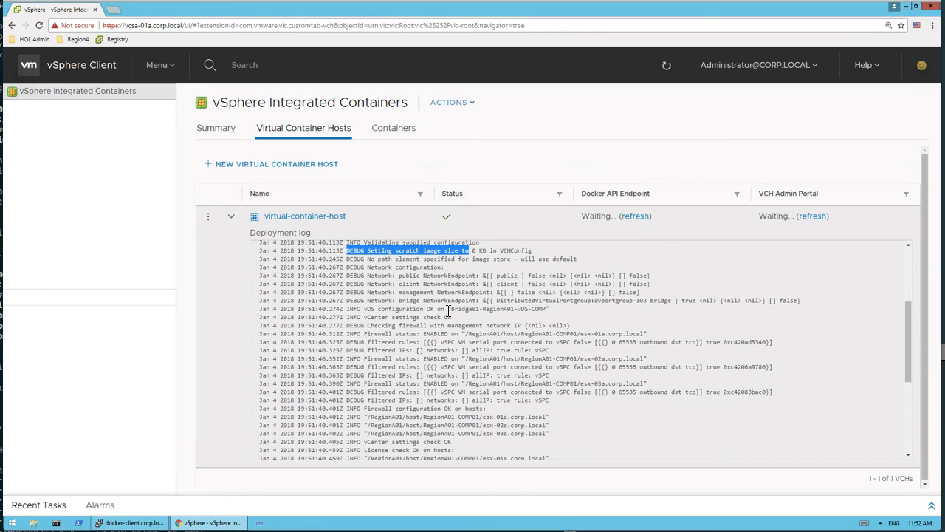
{"action": "left_click_drag", "start_coordinate": [908, 326], "coordinate": [907, 336]}
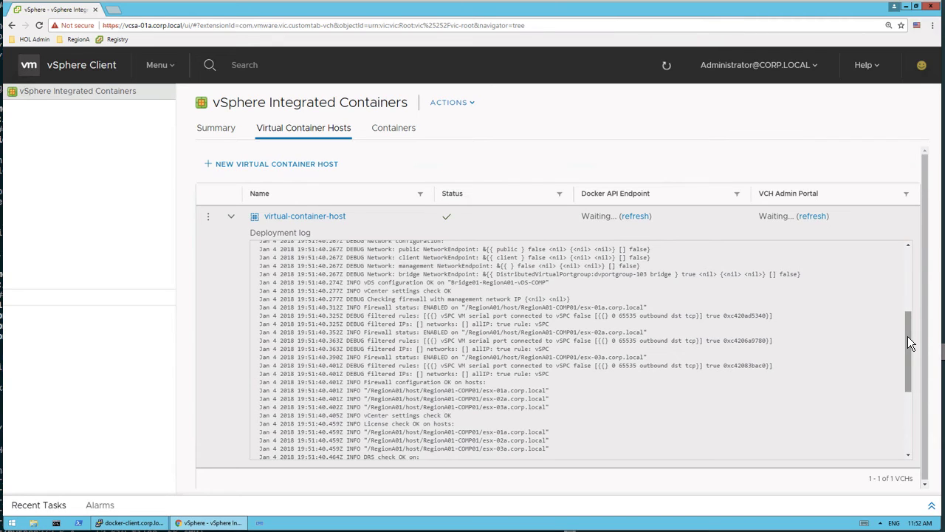
{"action": "left_click_drag", "start_coordinate": [908, 338], "coordinate": [909, 401]}
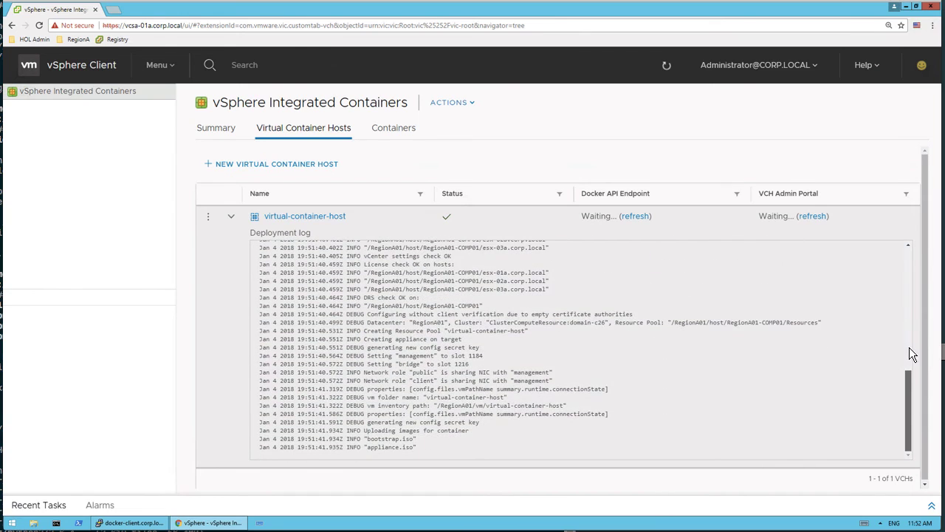
{"action": "left_click_drag", "start_coordinate": [909, 347], "coordinate": [909, 240]}
{"action": "left_click", "coordinate": [231, 217]}
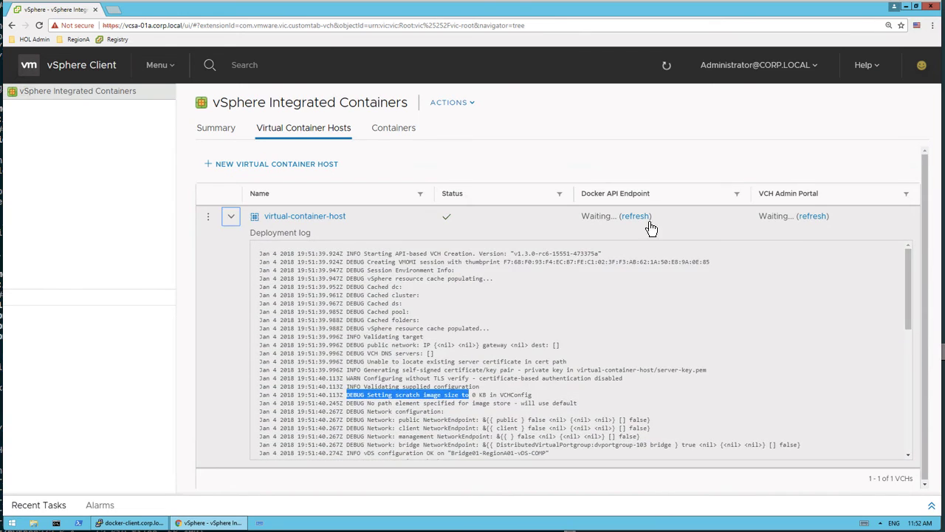
Step: Refresh the Docker API endpoint of virtual-container-host and copy its DOCKER_HOST value
{"action": "left_click", "coordinate": [649, 217]}
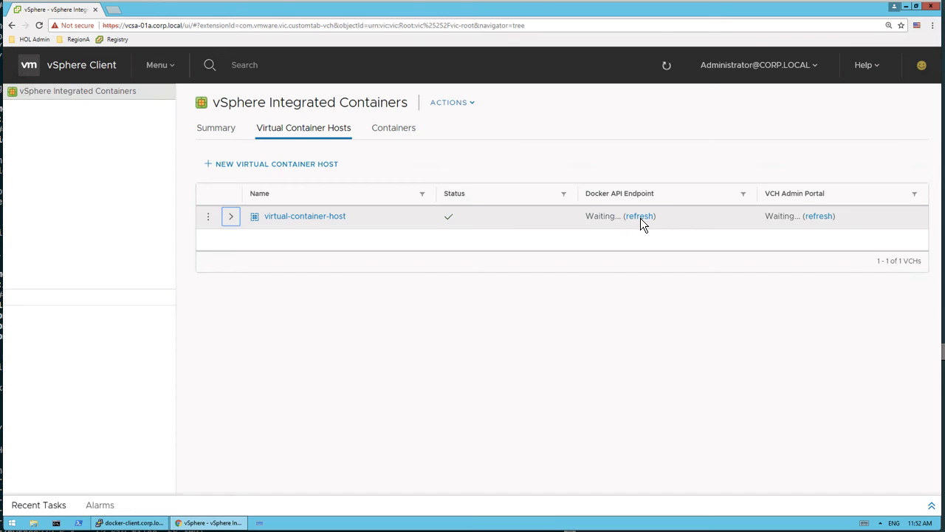
{"action": "left_click", "coordinate": [640, 217]}
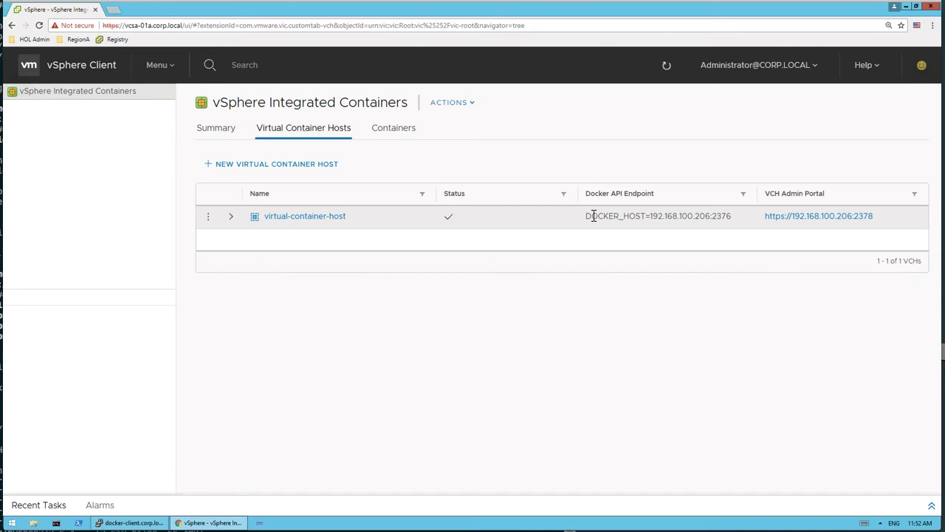
{"action": "left_click_drag", "start_coordinate": [586, 216], "coordinate": [733, 217]}
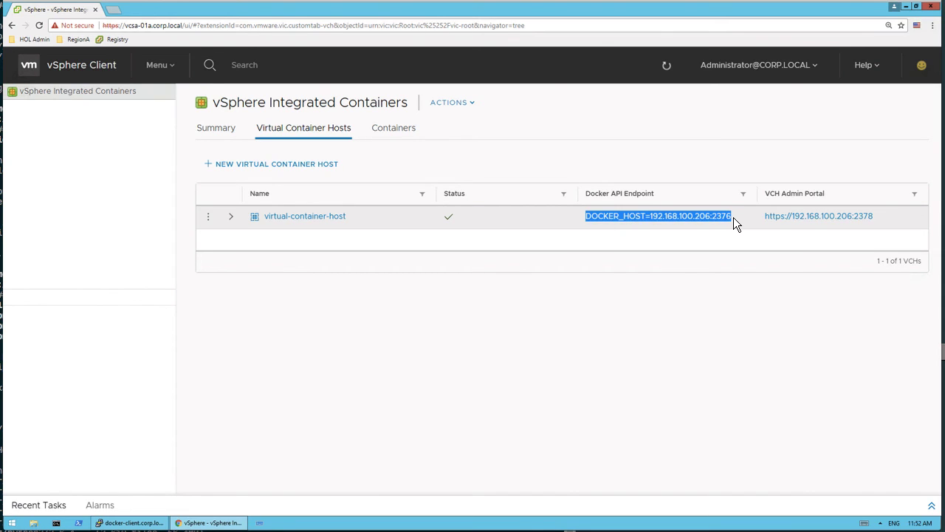
{"action": "right_click", "coordinate": [683, 214]}
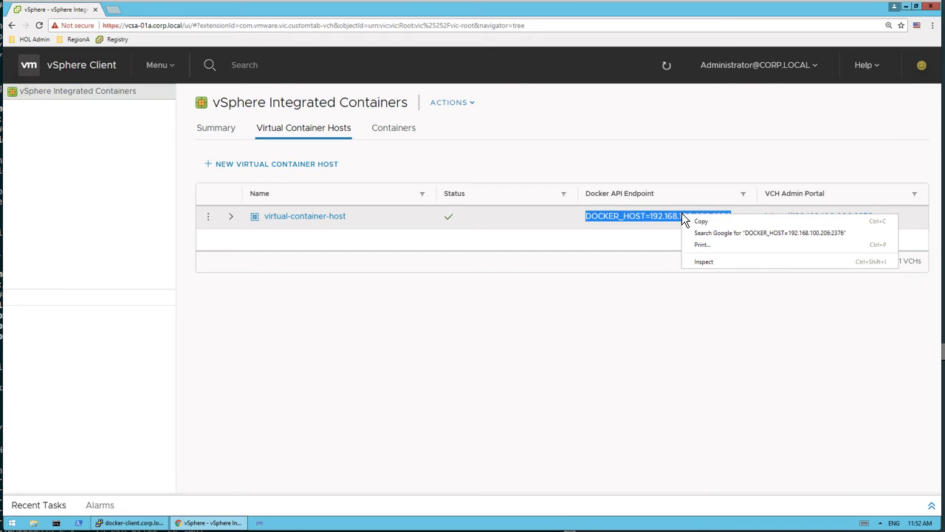
{"action": "left_click", "coordinate": [703, 222]}
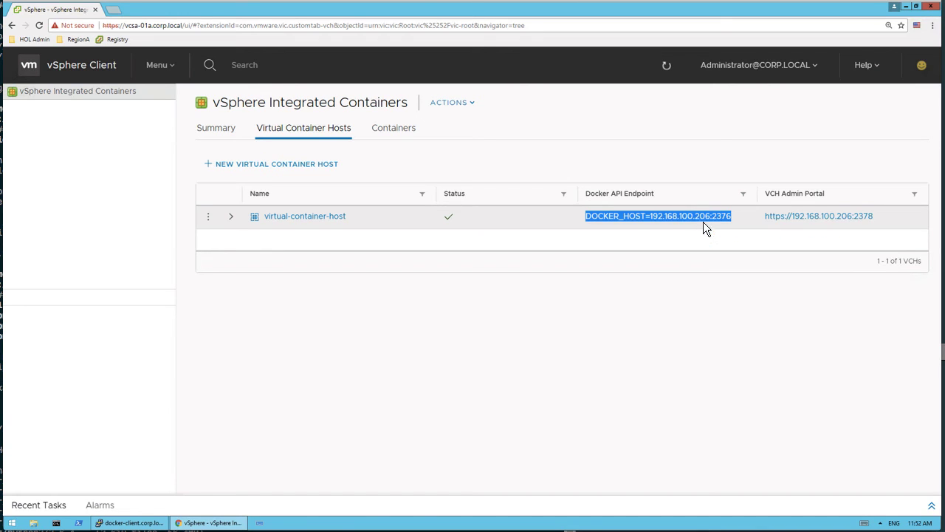
Step: Switch to the docker-client PuTTY session, discard the pending vic-machine command and run export DOCKER_HOST=192.168.100.206:2376
{"action": "left_click", "coordinate": [133, 522]}
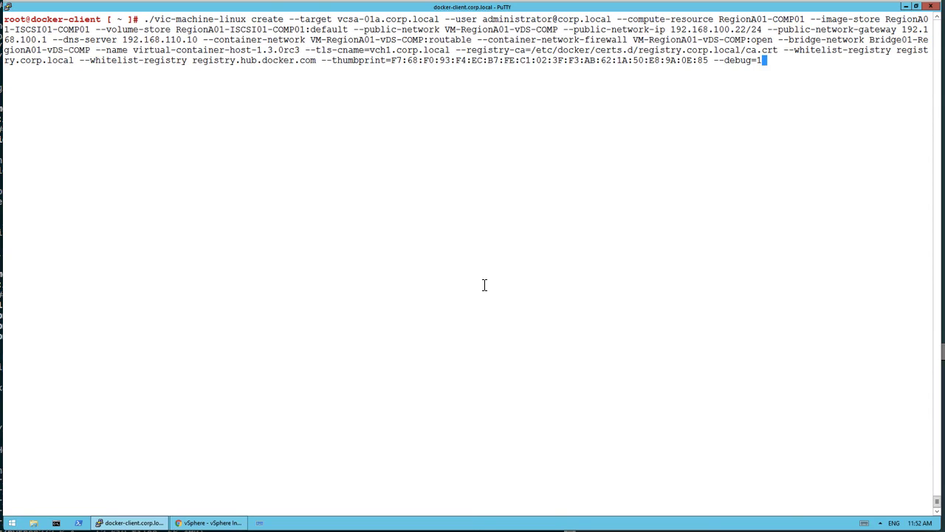
{"action": "key", "text": "ctrl+c"}
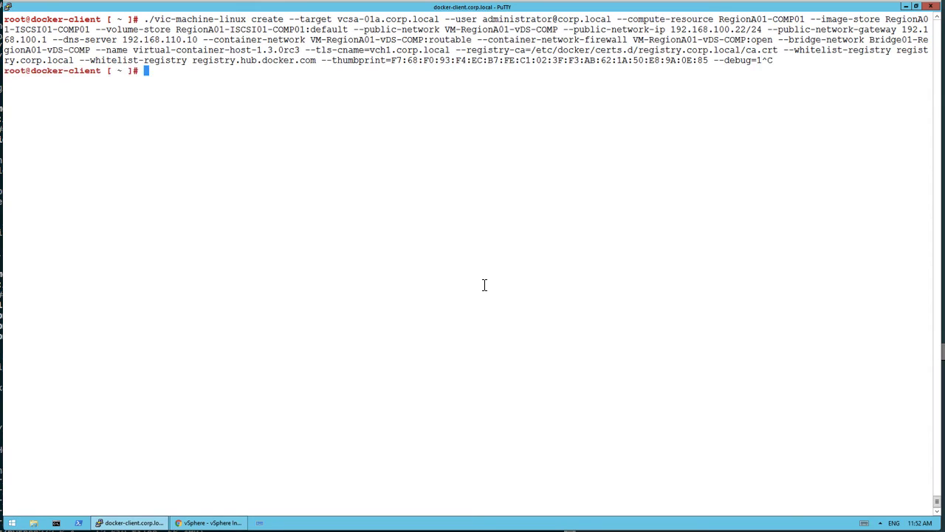
{"action": "type", "text": "export"}
{"action": "right_click", "coordinate": [485, 285]}
{"action": "key", "text": "Return"}
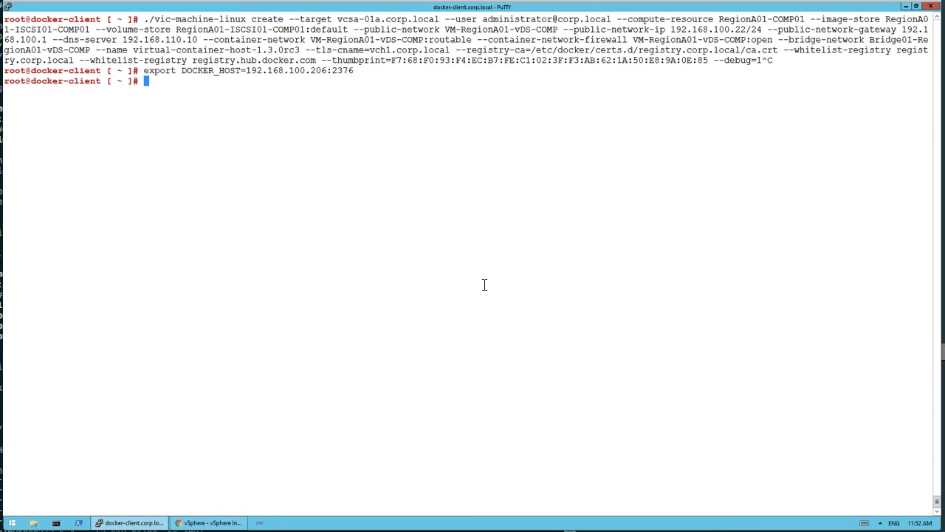
Step: Run docker --tls info against the new host and check the storage driver entry in its output
{"action": "type", "text": "docker --tls info"}
{"action": "key", "text": "Return"}
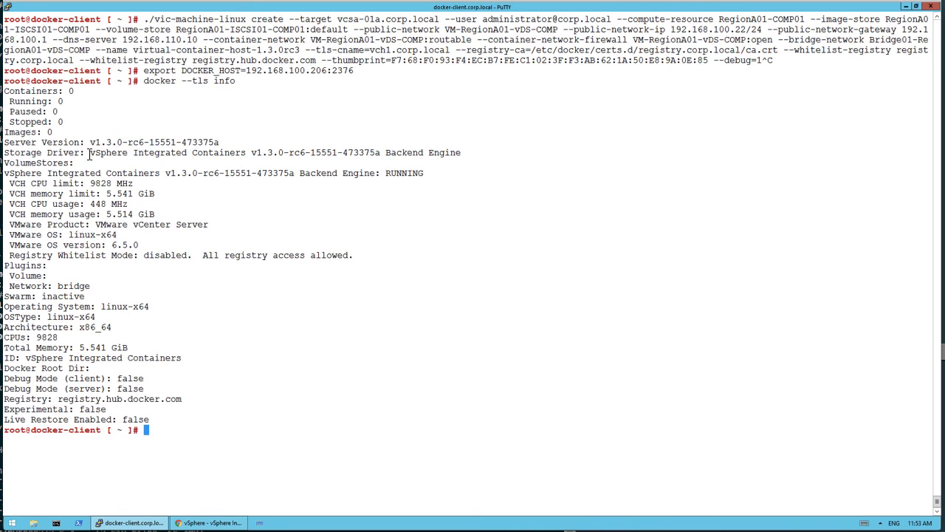
{"action": "left_click_drag", "start_coordinate": [87, 152], "coordinate": [288, 152]}
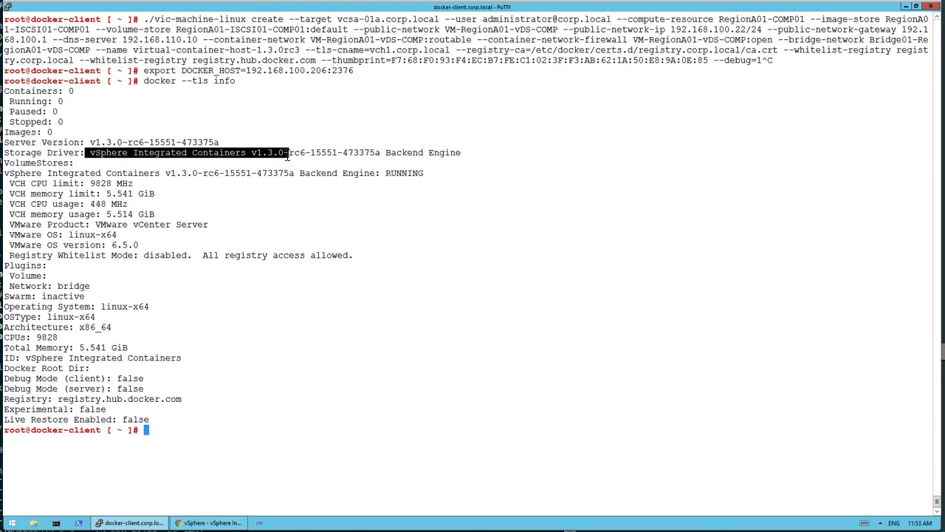
Step: Switch back to the vSphere Client and delete virtual-container-host together with its persistent and anonymous volumes
{"action": "left_click", "coordinate": [209, 522]}
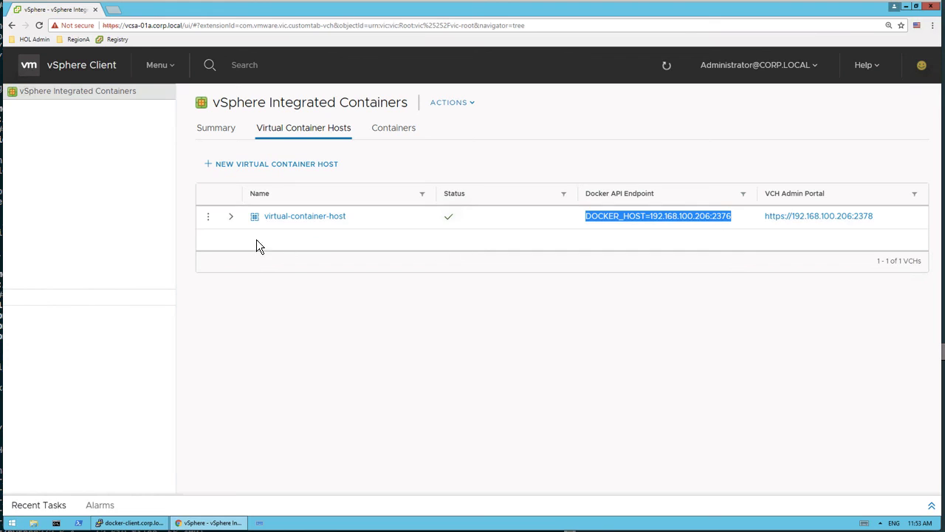
{"action": "left_click", "coordinate": [210, 218]}
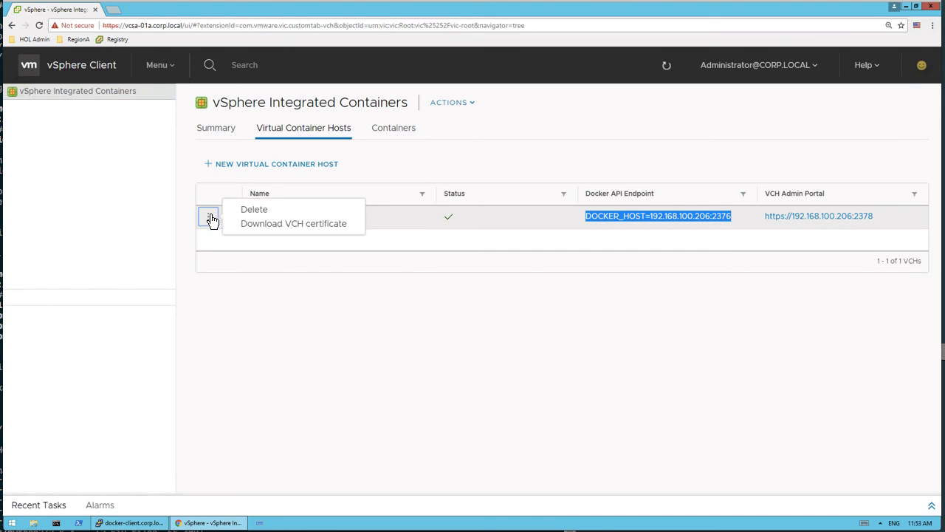
{"action": "left_click", "coordinate": [260, 213]}
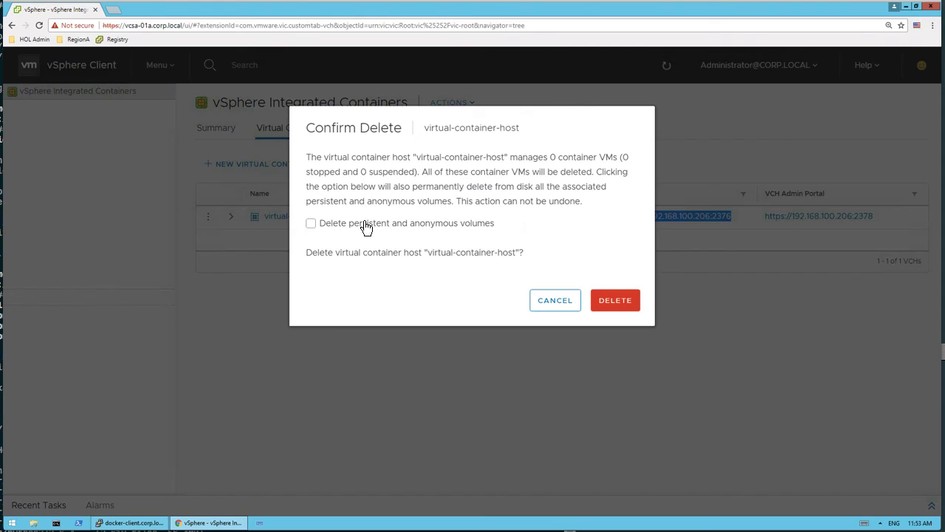
{"action": "left_click", "coordinate": [311, 225]}
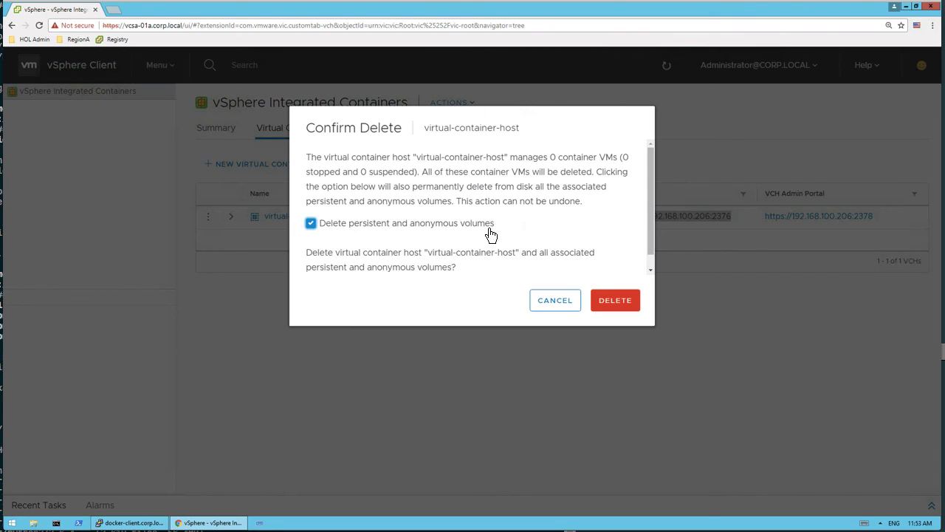
{"action": "left_click", "coordinate": [623, 302]}
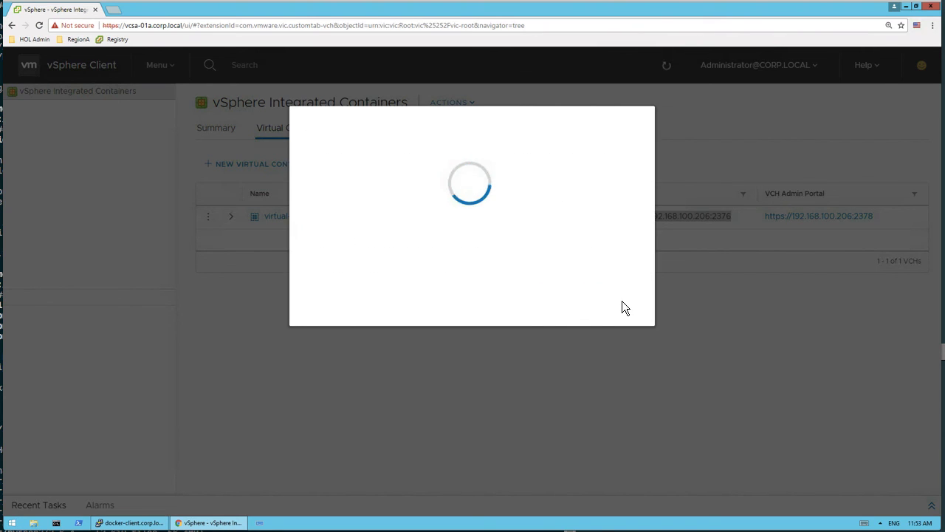